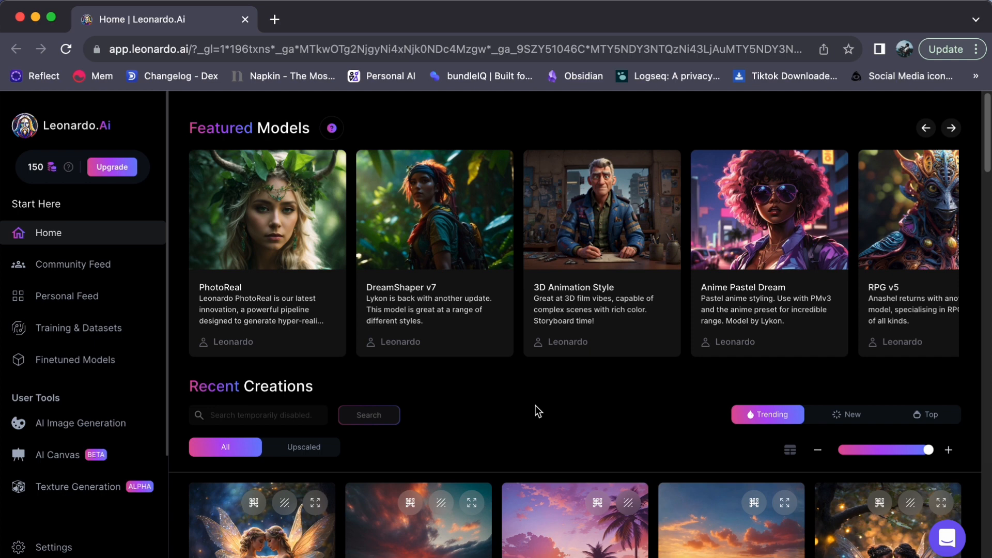
Step: Open the AI Image Generation tool and review its settings, from the number of images down to guidance scale and tiling
left_click(89, 426)
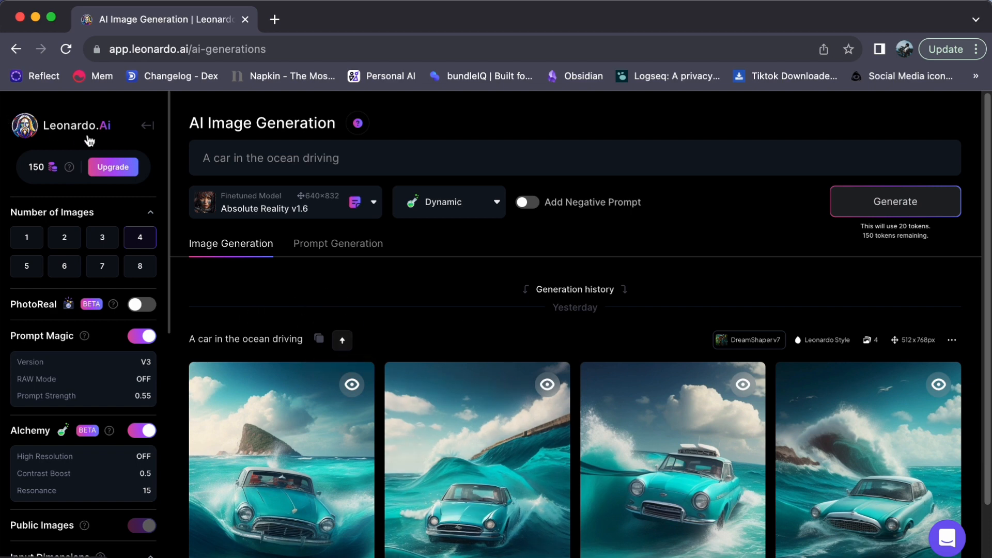
scroll(90, 353, "down", 4)
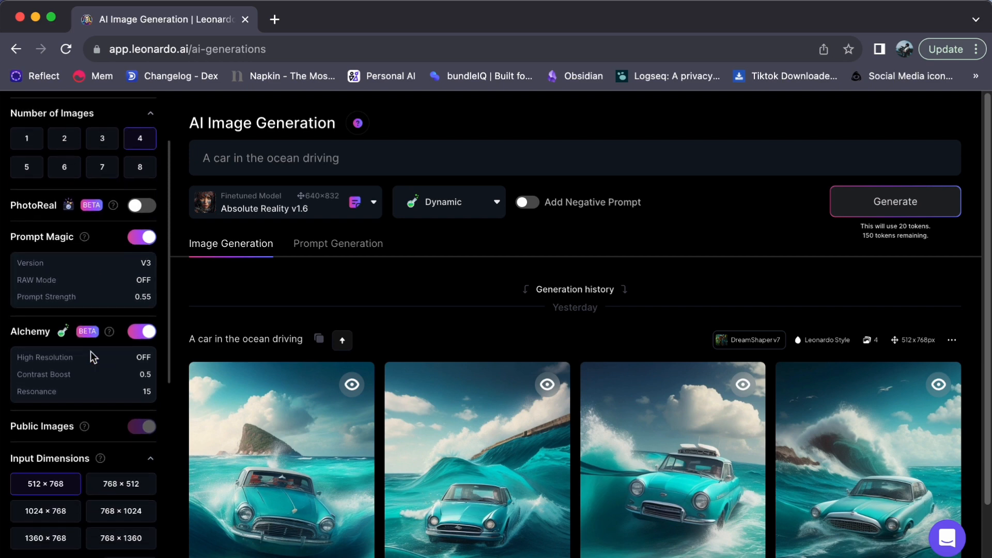
scroll(91, 352, "down", 9)
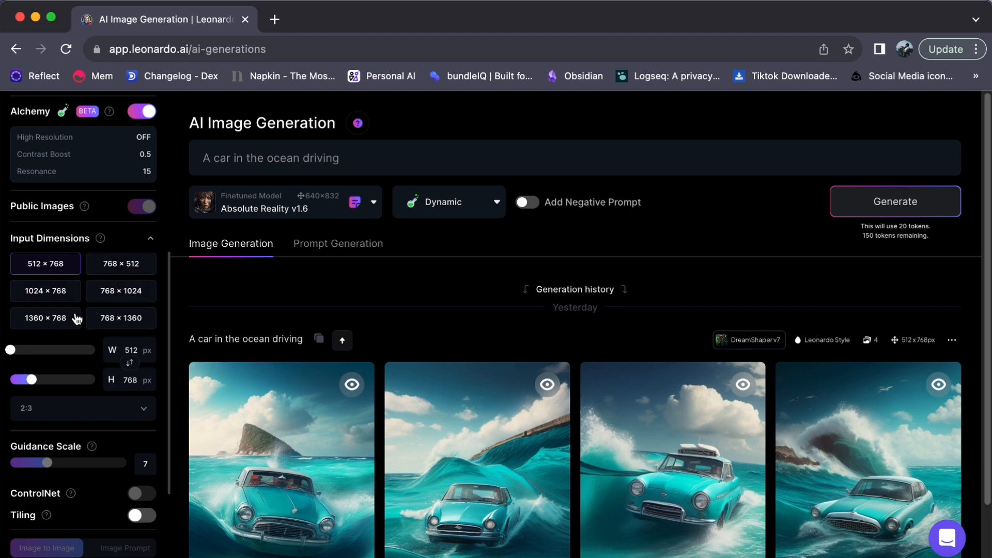
scroll(99, 350, "down", 3)
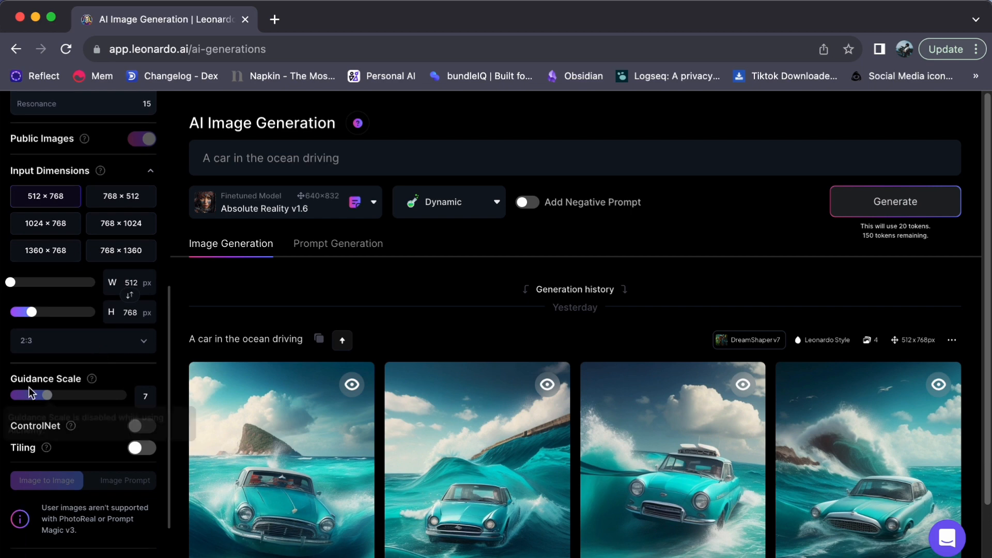
scroll(85, 380, "down", 4)
scroll(85, 380, "up", 6)
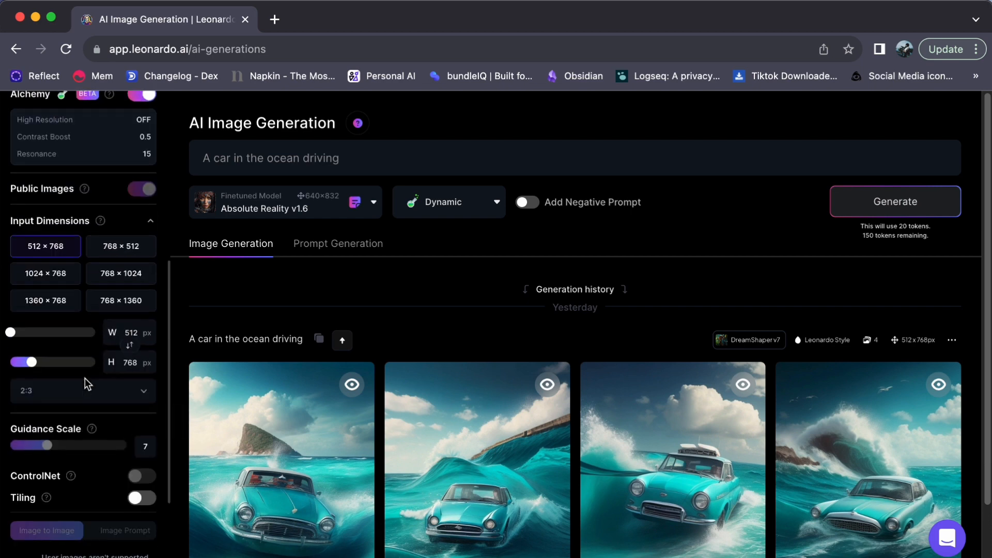
scroll(85, 382, "up", 10)
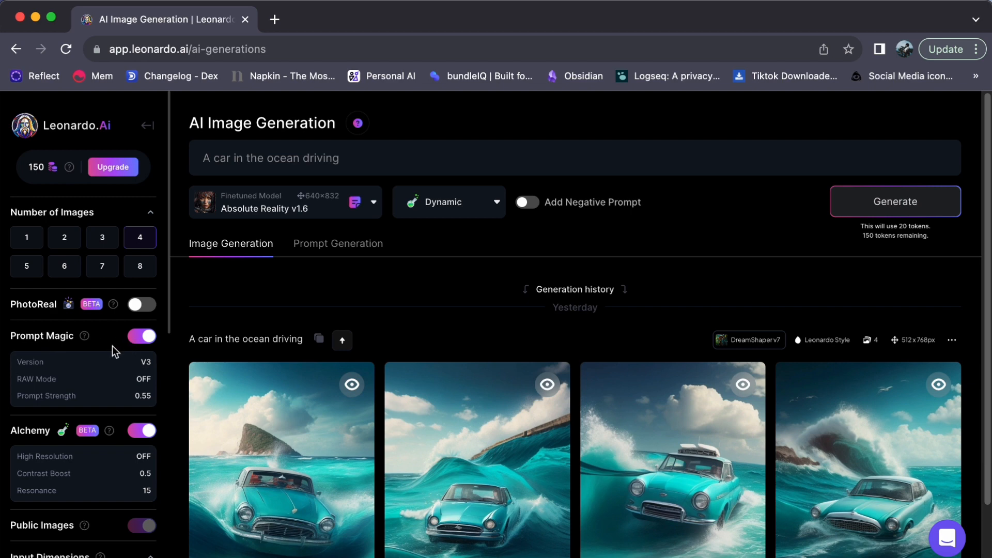
Step: Switch Prompt Magic off and back on
mouse_move(86, 337)
left_click(136, 339)
left_click(136, 340)
Step: Open the Leonardo Alchemy introduction, read its feature descriptions and key notes, and close it
scroll(67, 370, "down", 3)
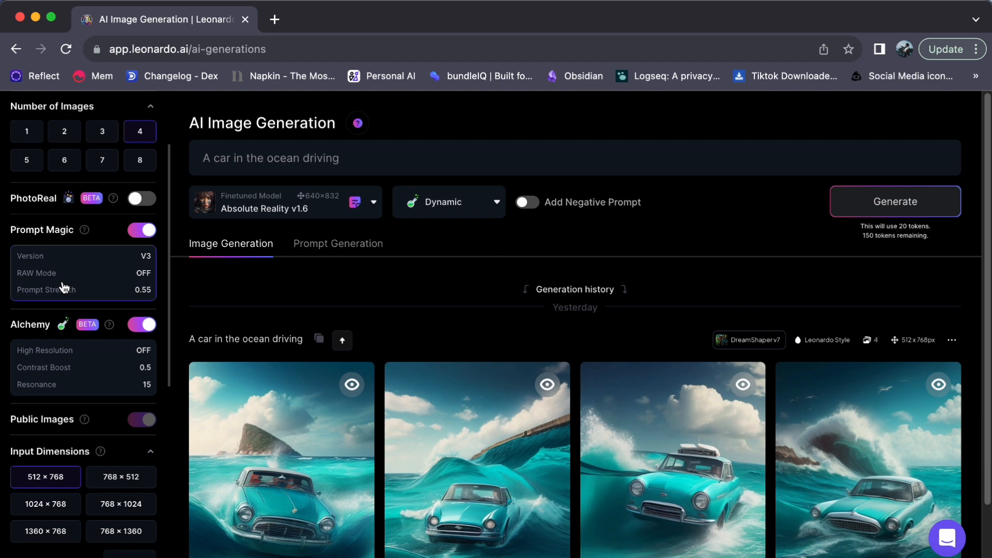
left_click(83, 326)
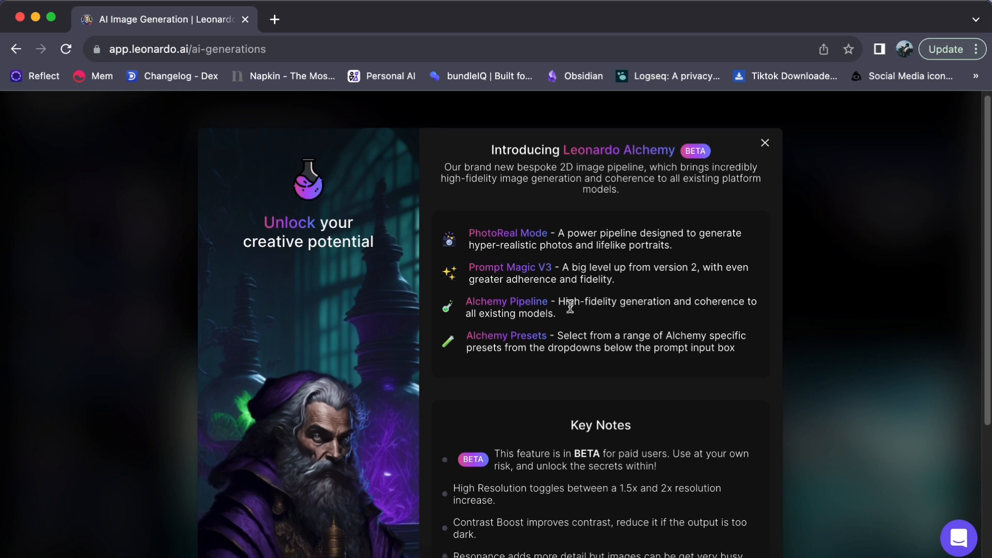
scroll(570, 305, "down", 3)
scroll(570, 305, "up", 3)
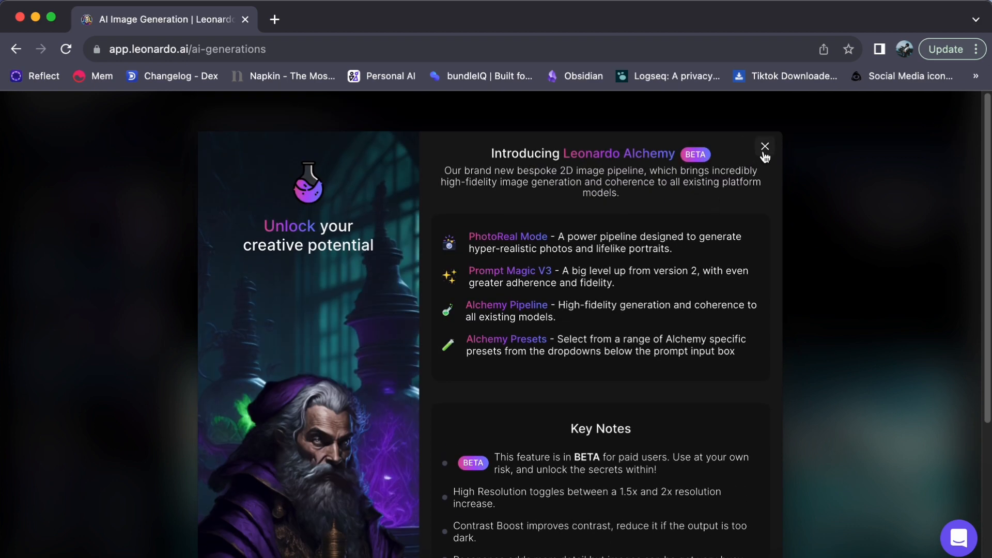
scroll(650, 289, "down", 3)
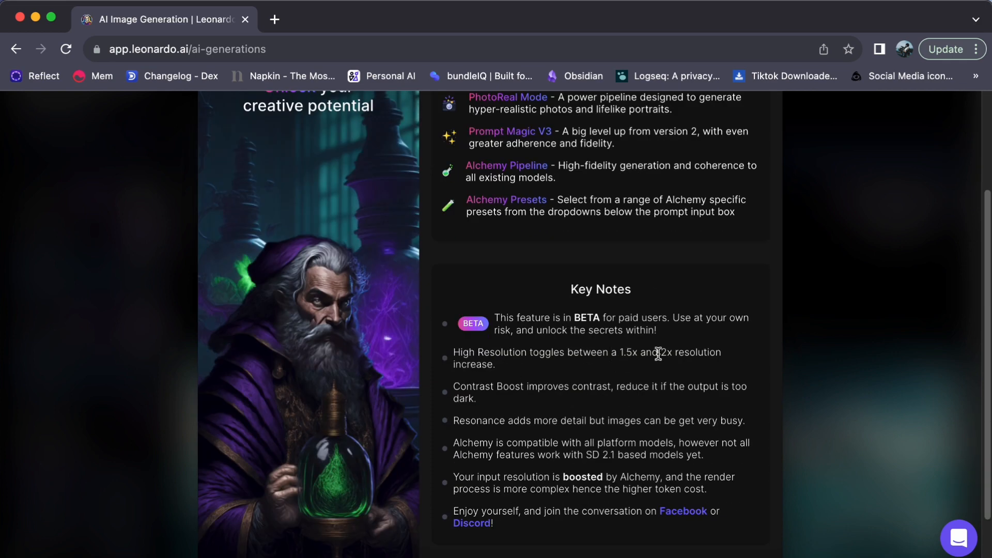
scroll(658, 354, "up", 3)
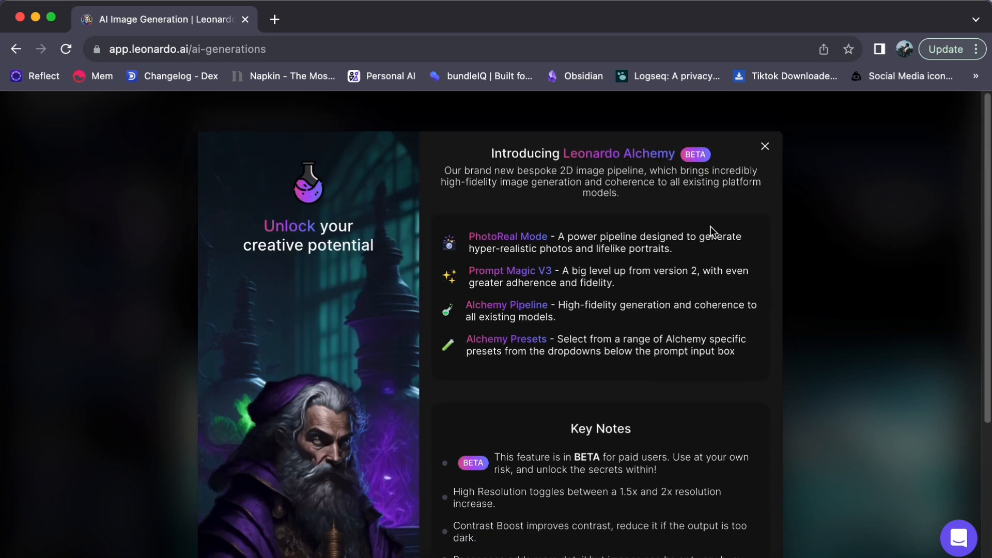
left_click(763, 148)
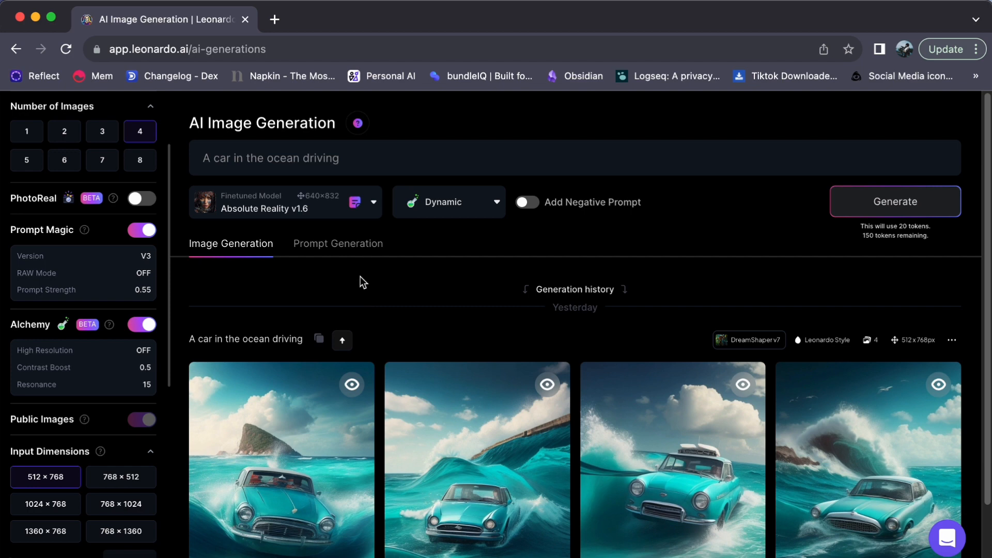
Step: Replace the image prompt with "Dog in the snow"
left_click_drag(331, 158, 187, 162)
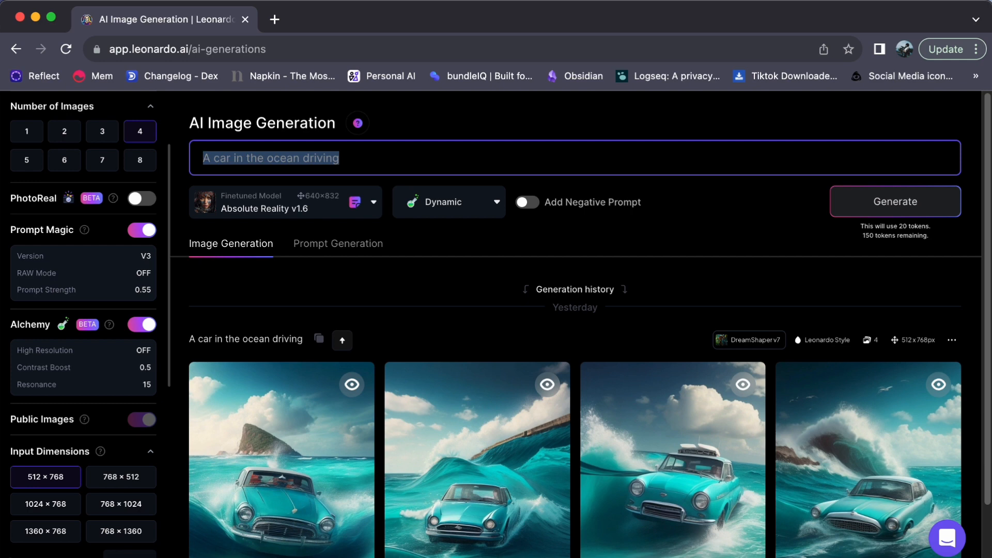
key("BackSpace")
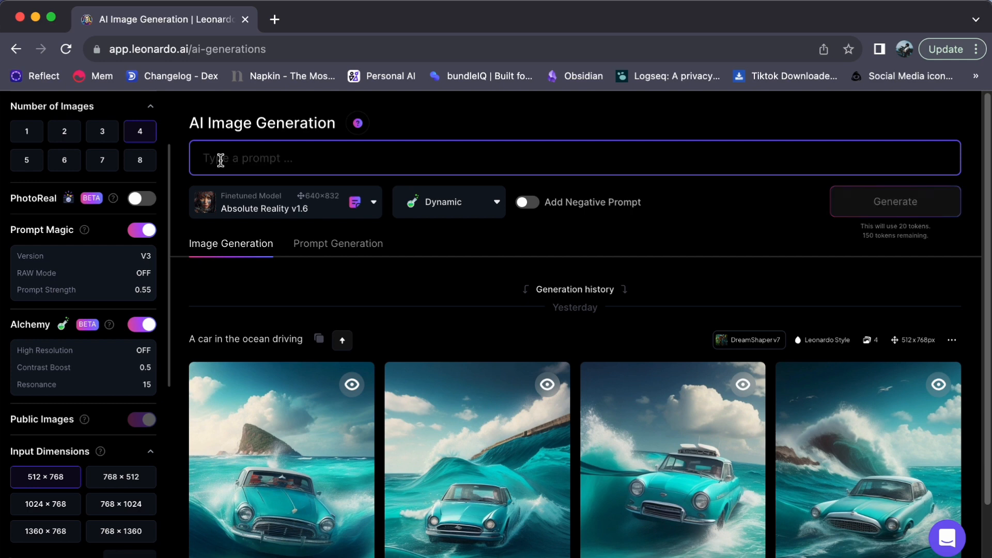
type("Dog in th")
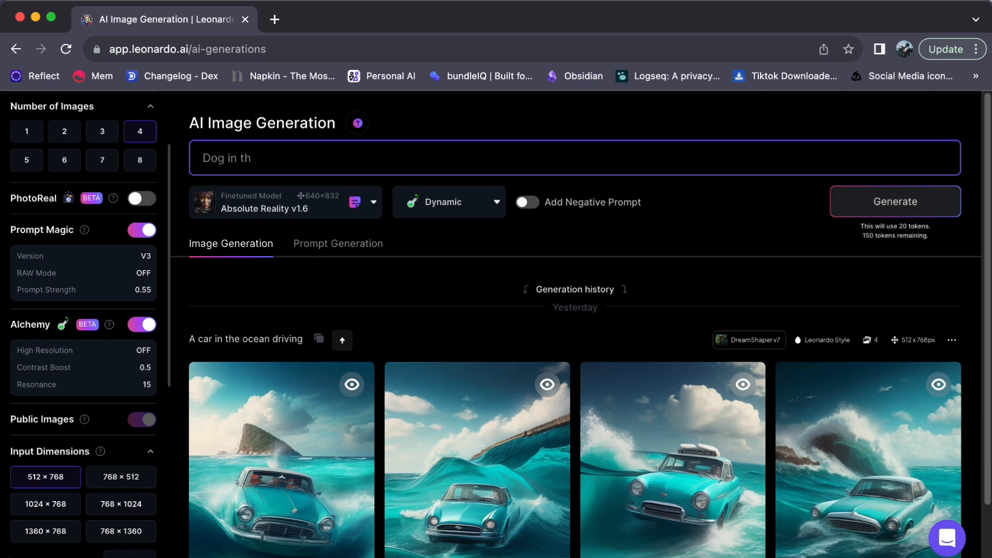
type("e snow")
Step: Set the Prompt Magic strength to 0.6 and save the settings
left_click(126, 273)
left_click_drag(539, 312, 577, 310)
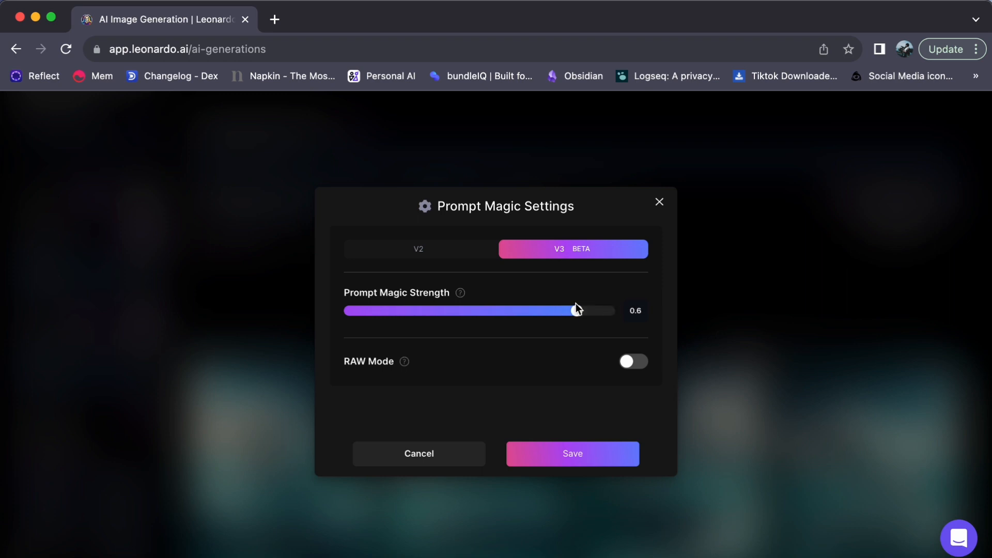
left_click(572, 457)
Step: Examine the negative prompt option and the Prompt Generation tool, and return to Image Generation with the negative prompt off
left_click(530, 206)
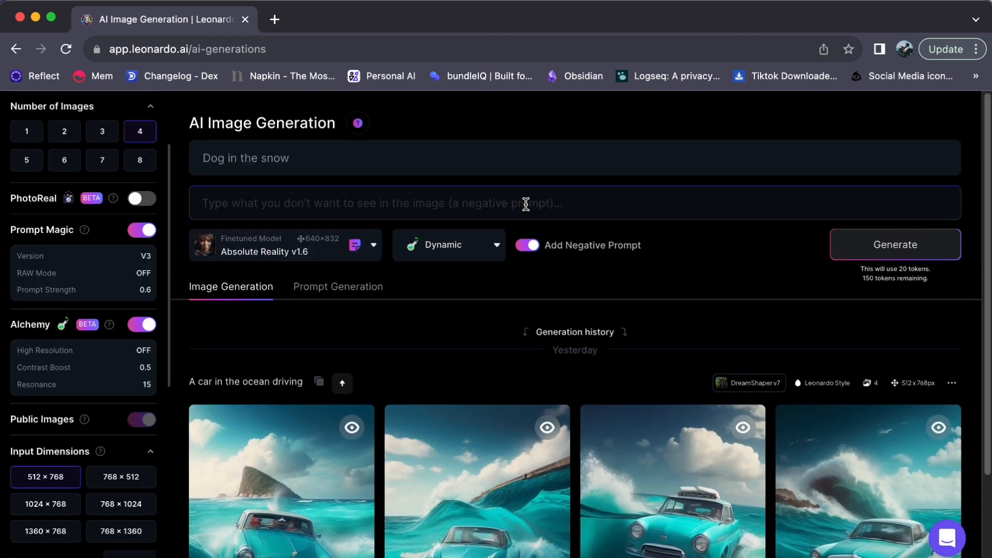
left_click(535, 252)
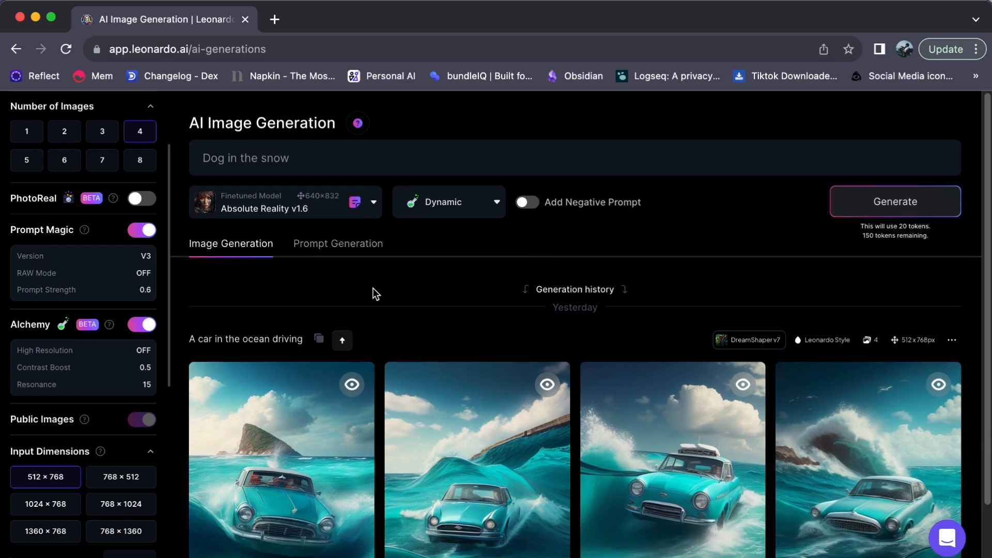
left_click(342, 244)
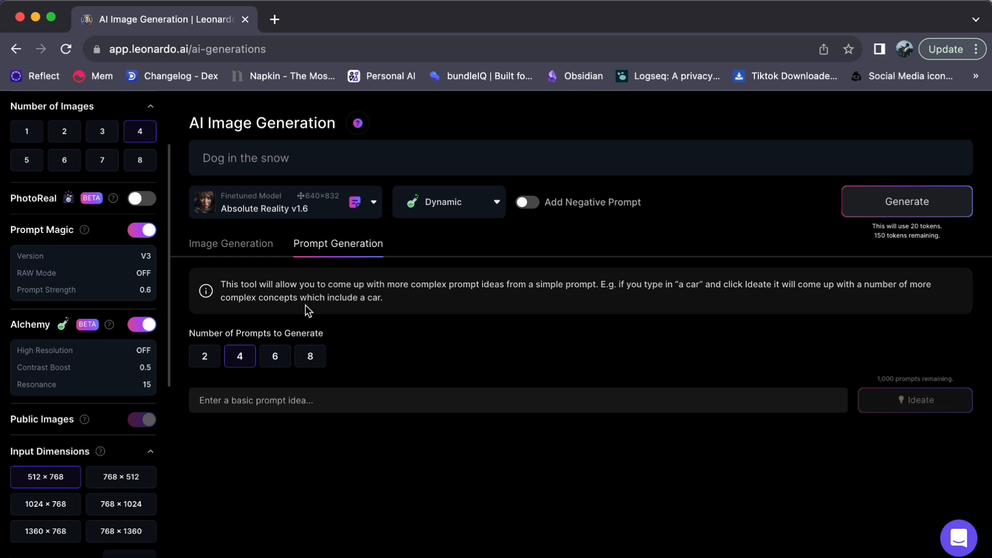
left_click(240, 249)
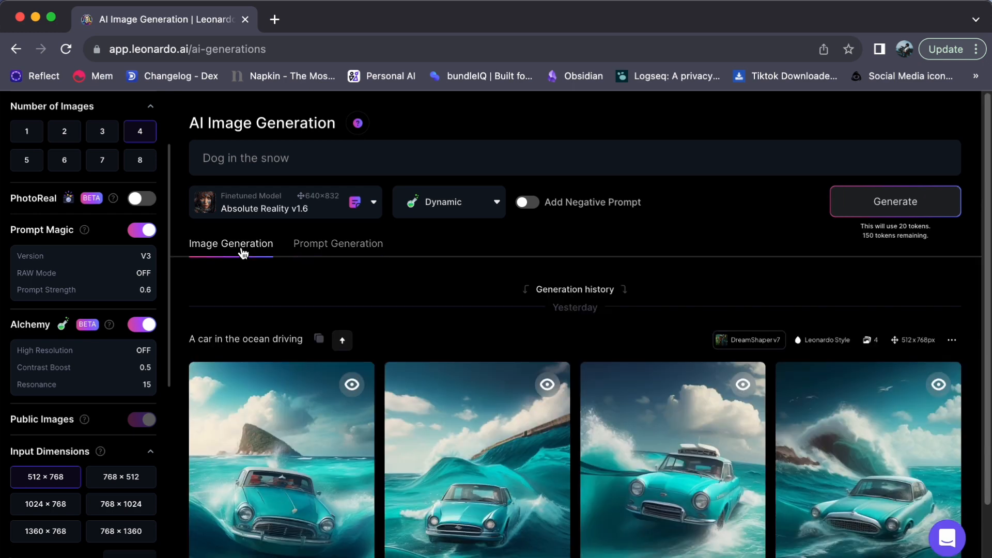
Step: Generate four images from the dog prompt and bring them into view
left_click(897, 205)
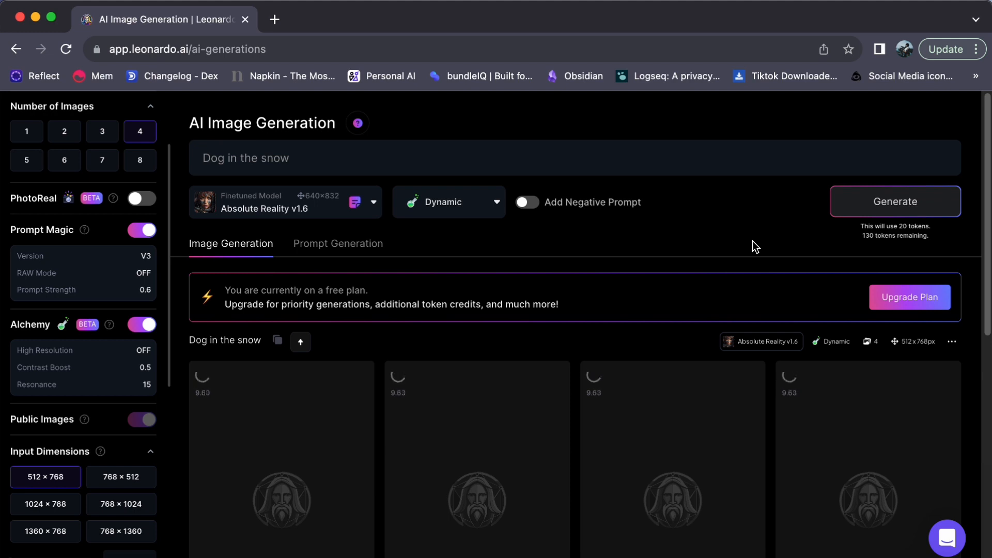
scroll(752, 241, "down", 1)
scroll(752, 241, "down", 2)
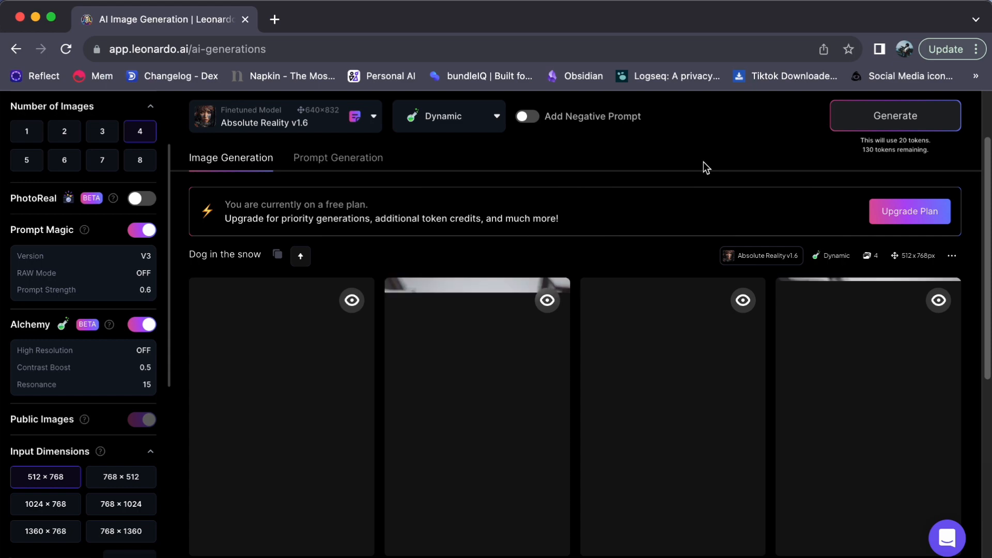
scroll(703, 163, "down", 1)
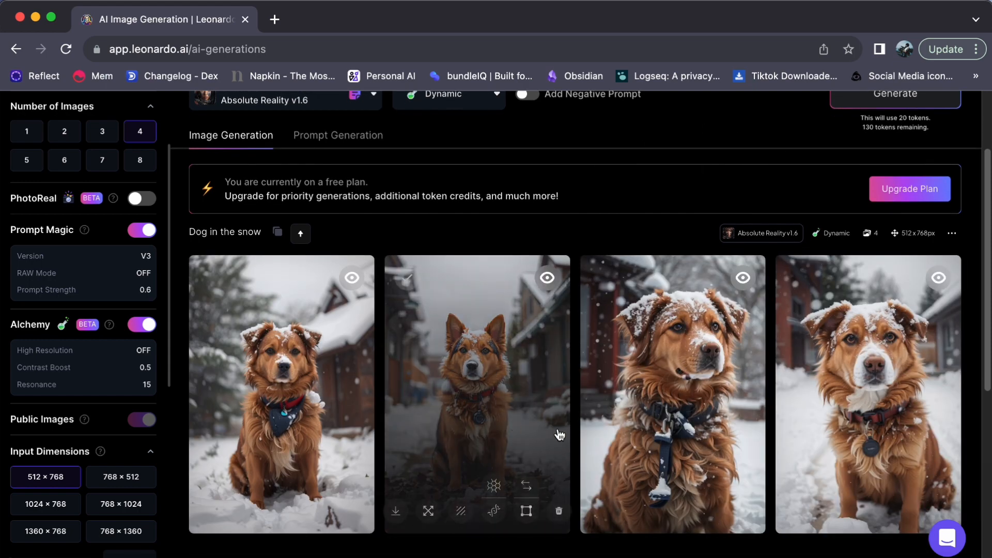
Step: Browse the generated dog images in the enlarged preview, starting from the first one, and close the preview
left_click(278, 371)
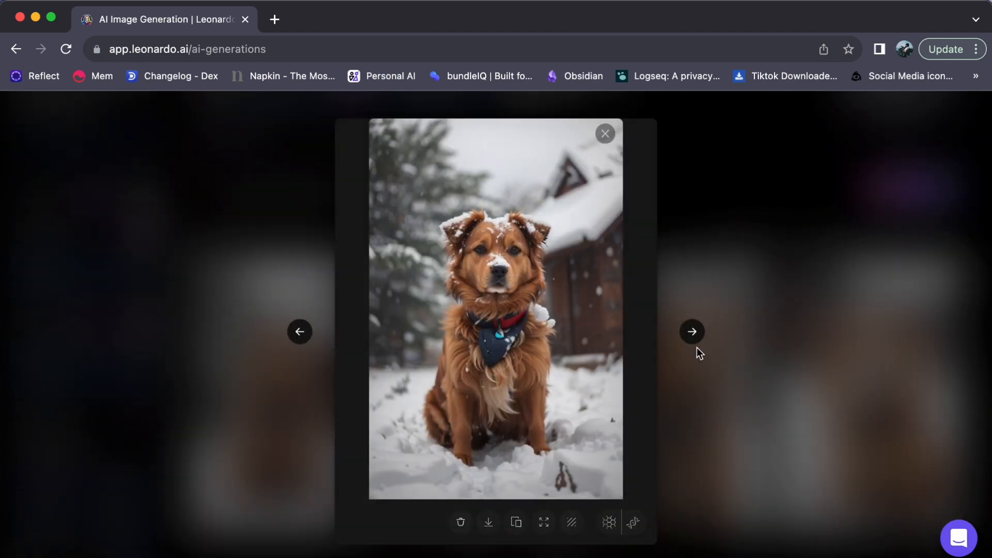
left_click(693, 332)
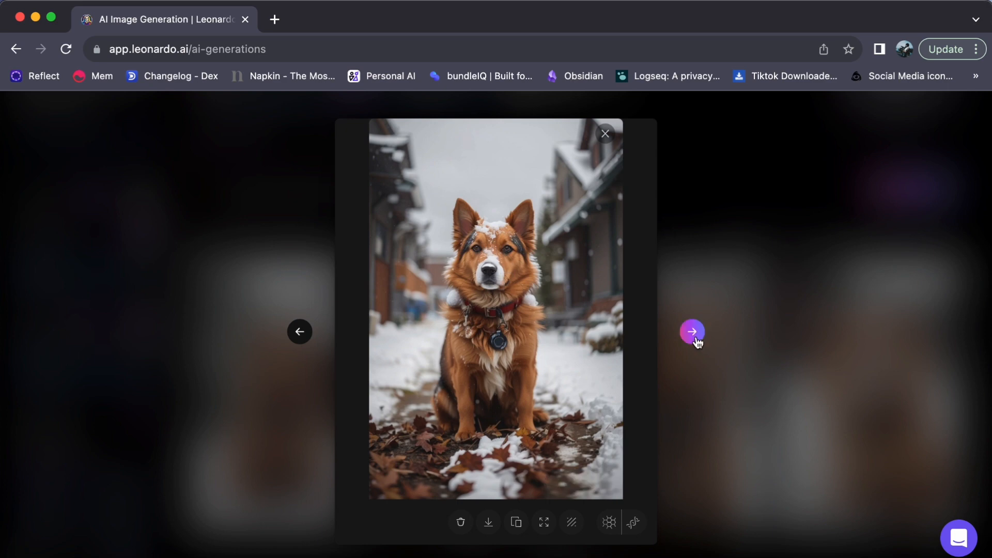
left_click(694, 332)
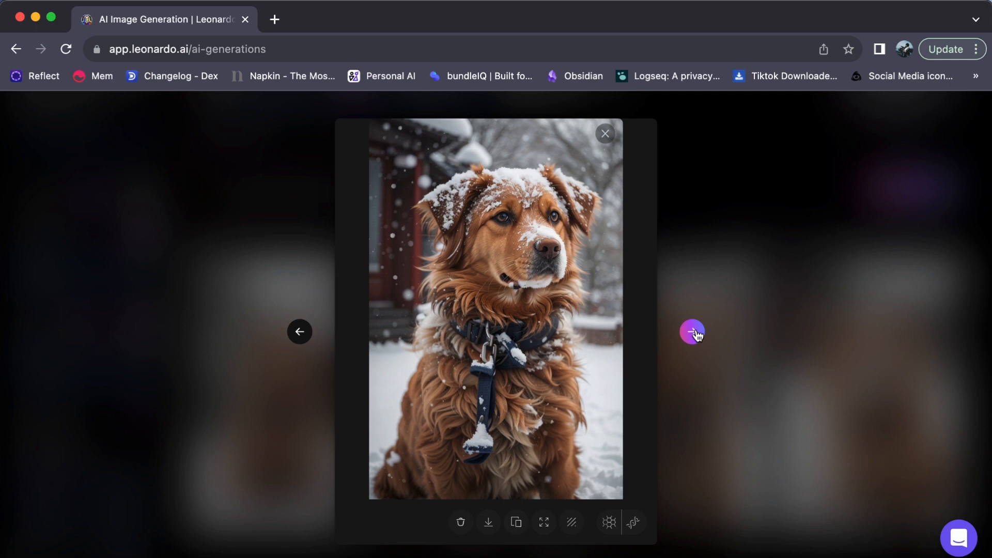
left_click(694, 333)
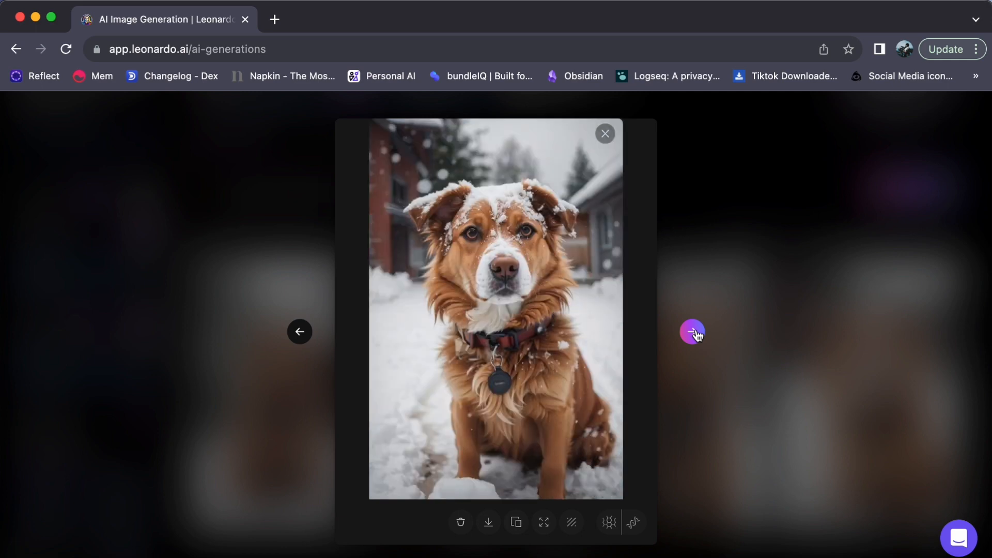
left_click(694, 332)
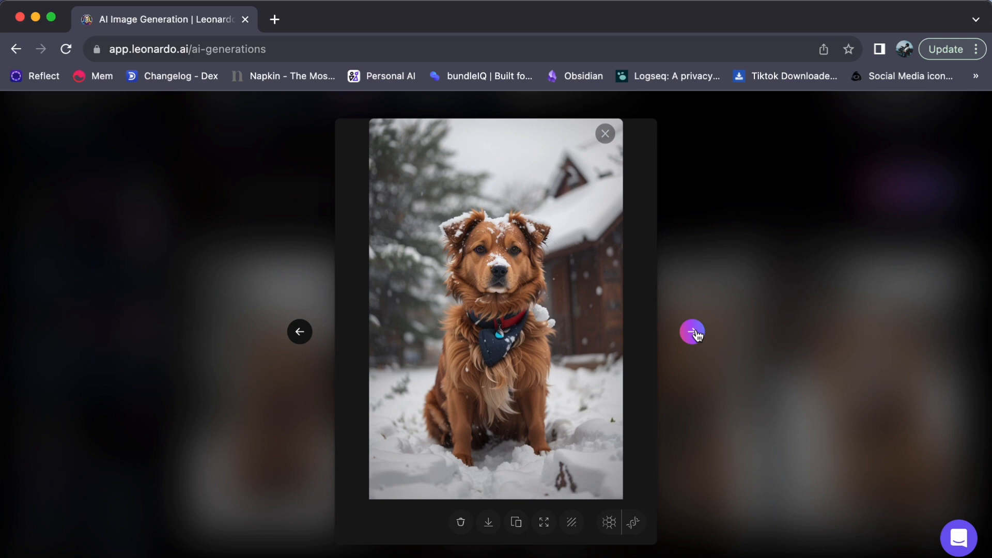
left_click(693, 332)
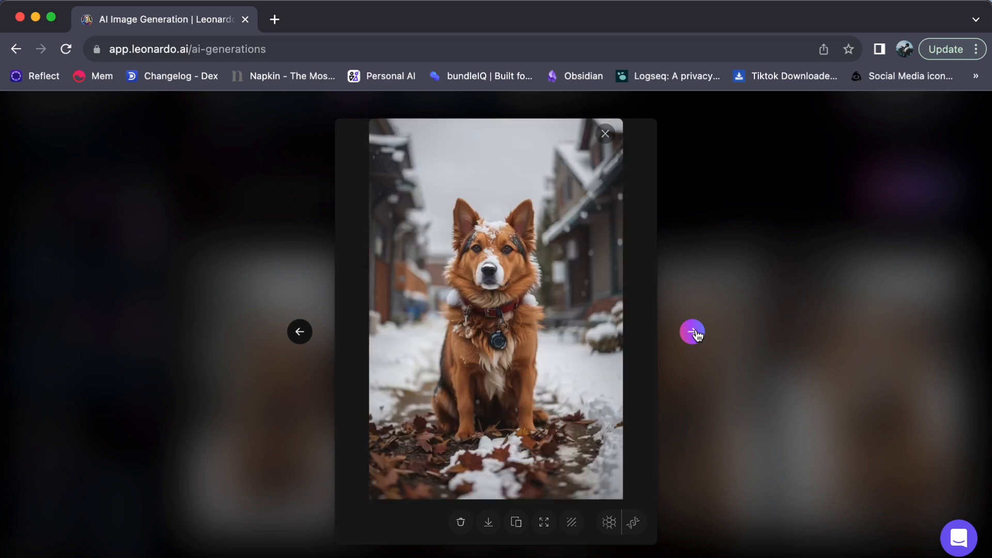
left_click(694, 332)
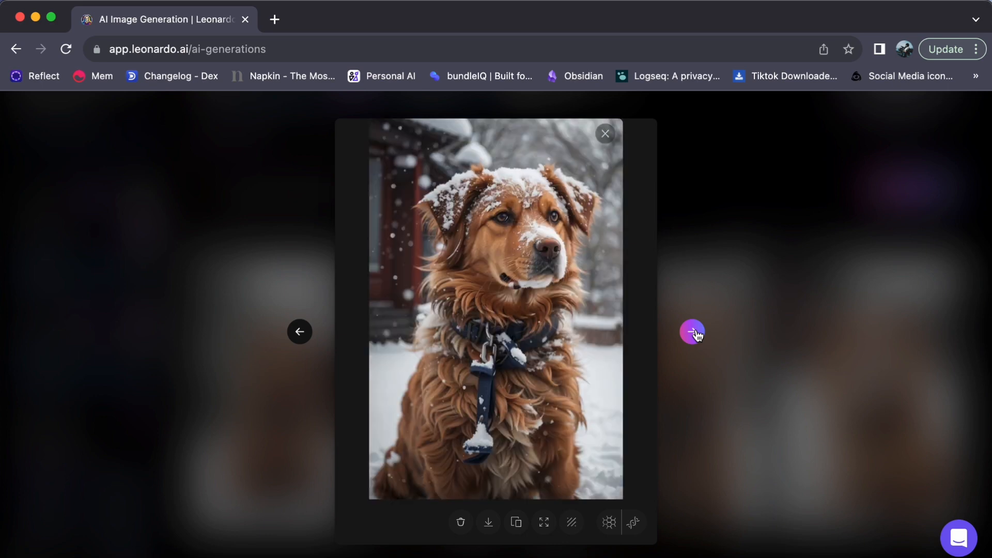
left_click(606, 135)
scroll(568, 247, "up", 2)
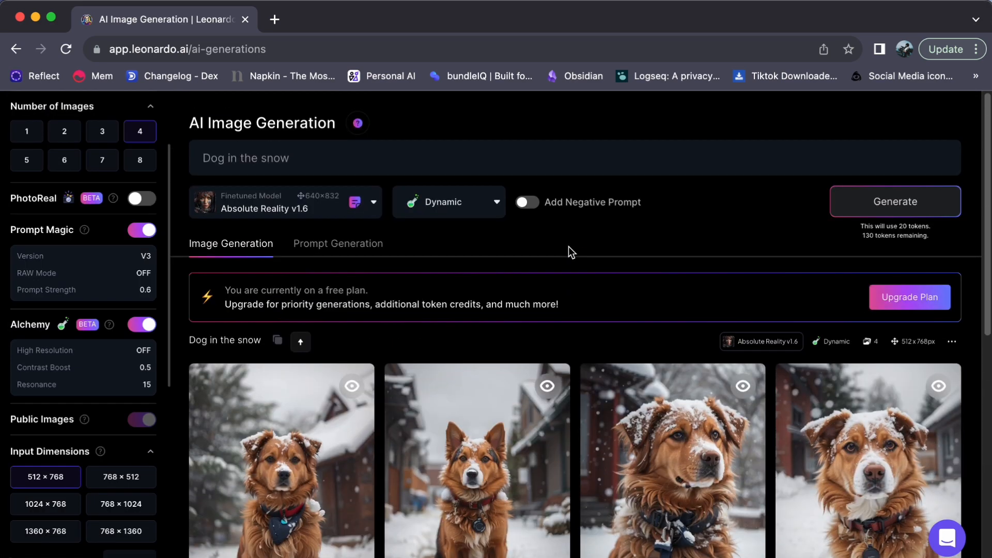